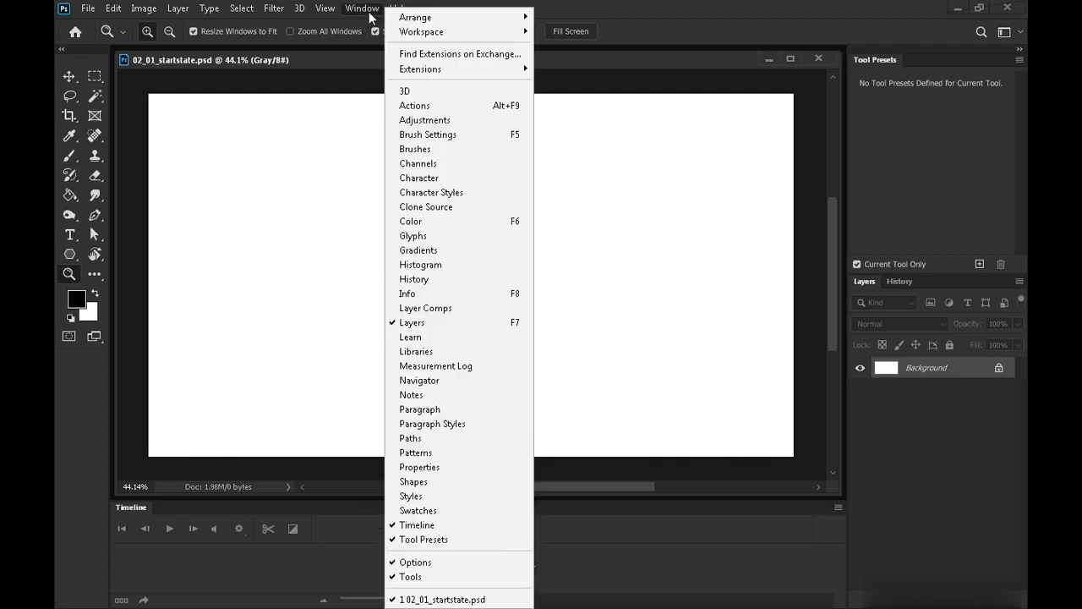
Create a frame animation in the timeline for the blank document
{"action": "left_click", "coordinate": [433, 529]}
{"action": "left_click_drag", "start_coordinate": [131, 508], "coordinate": [235, 350]}
{"action": "left_click_drag", "start_coordinate": [454, 347], "coordinate": [366, 597]}
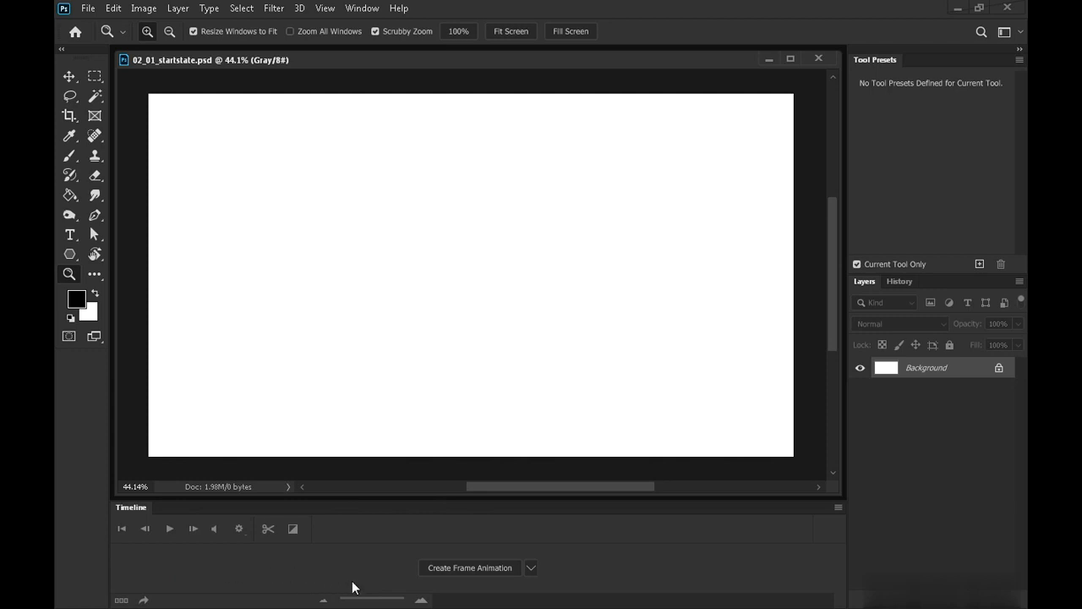
{"action": "left_click", "coordinate": [465, 568]}
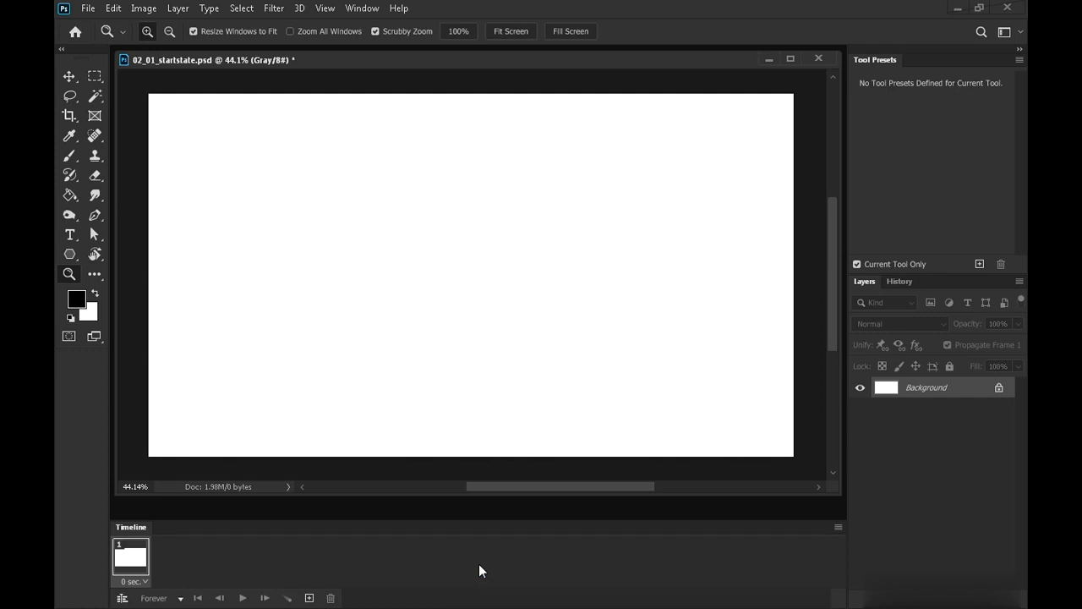
Convert the frame animation to a video timeline and switch it back to a frame animation
{"action": "left_click", "coordinate": [838, 527]}
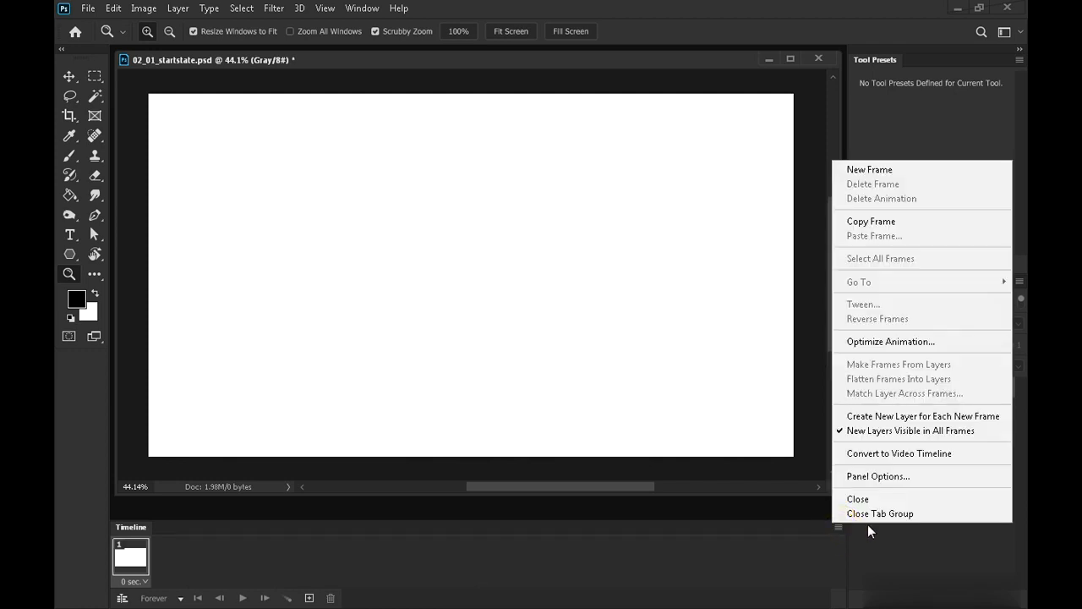
{"action": "left_click", "coordinate": [902, 459]}
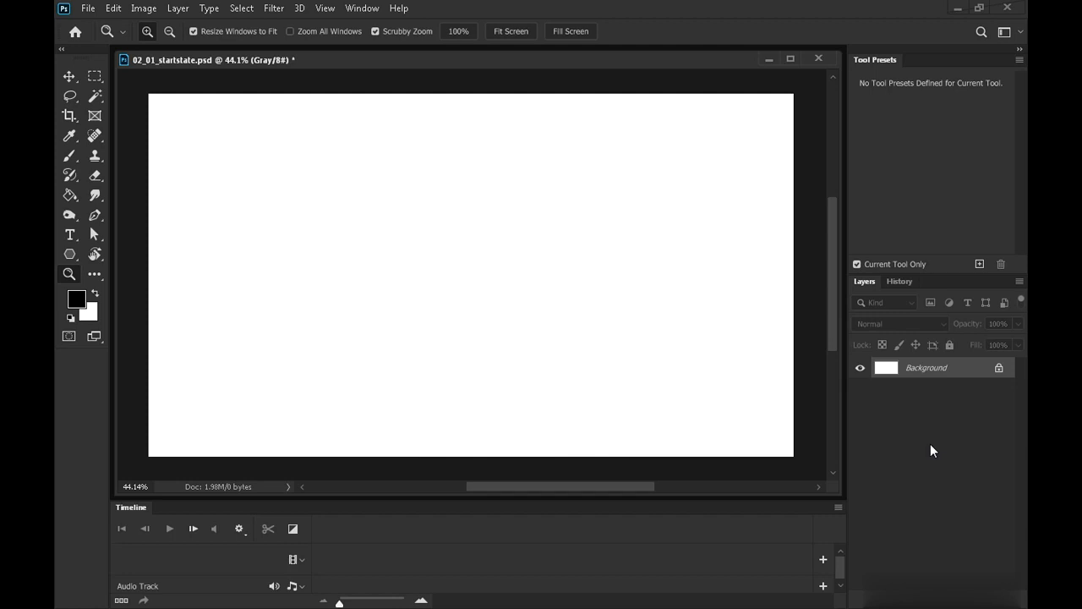
{"action": "left_click", "coordinate": [121, 600]}
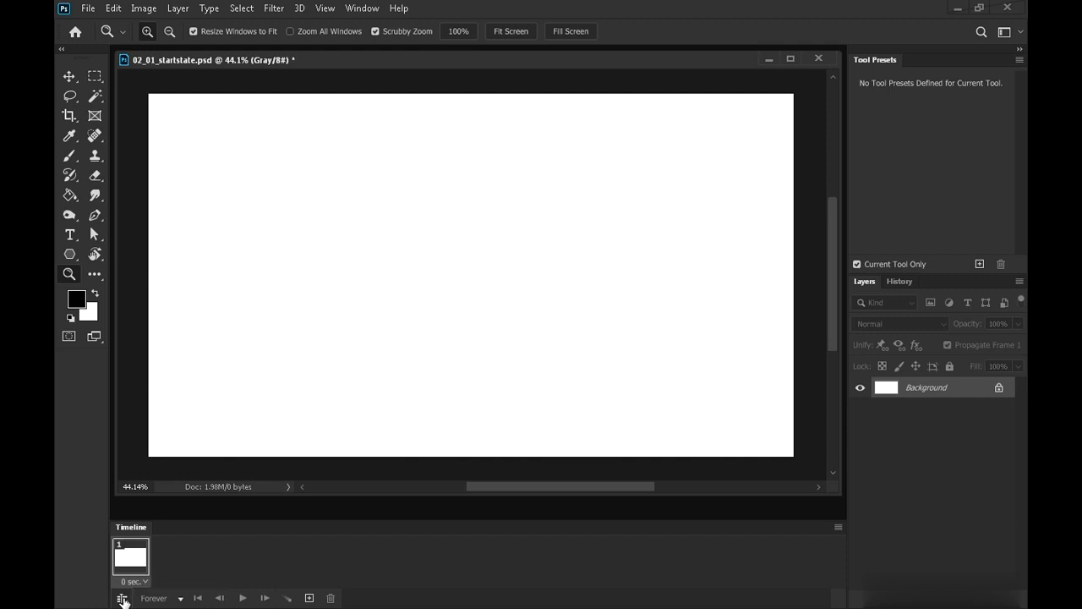
Add five new empty layers above the Background layer
{"action": "key", "text": "ctrl+shift+alt+n"}
{"action": "key", "text": "ctrl+shift+alt+n"}
{"action": "key", "text": "ctrl+shift+alt+n"}
{"action": "key", "text": "ctrl+shift+alt+n"}
{"action": "key", "text": "ctrl+shift+alt+n"}
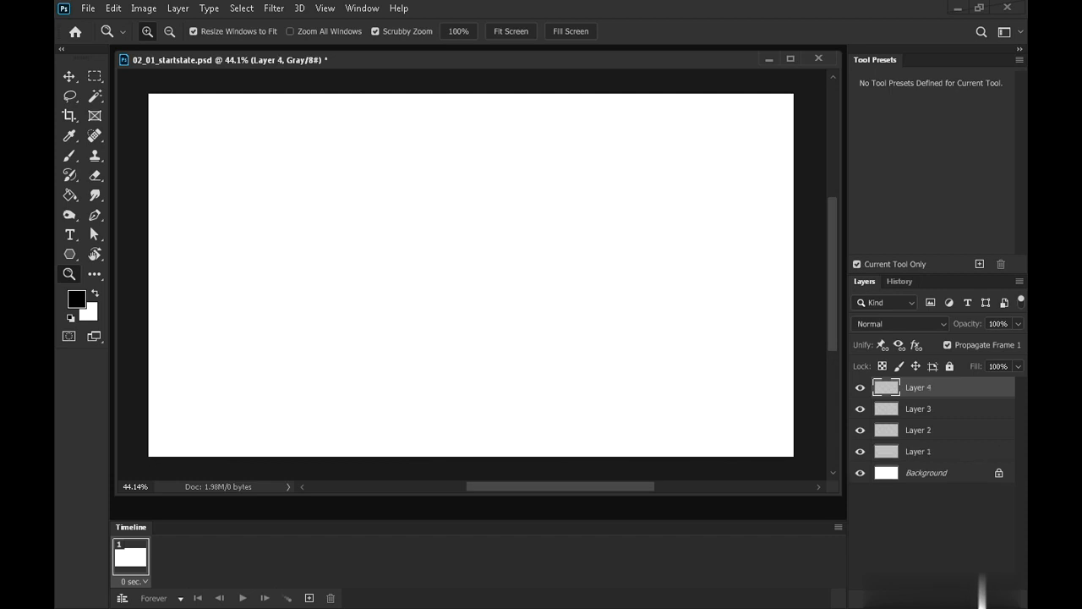
{"action": "left_click", "coordinate": [919, 473]}
{"action": "left_click", "coordinate": [922, 451]}
{"action": "left_click", "coordinate": [928, 429]}
{"action": "left_click", "coordinate": [934, 408]}
{"action": "left_click", "coordinate": [940, 388]}
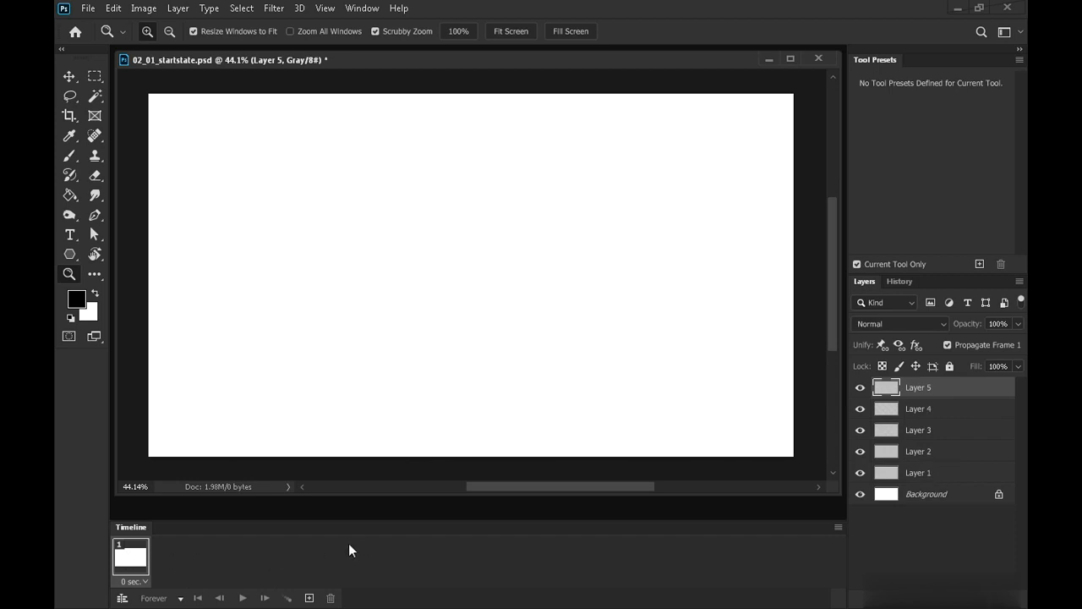
Set the first frame's delay to 0.1 seconds and hide Layers 2 to 5, leaving Layer 1 visible and selected
{"action": "left_click", "coordinate": [144, 583]}
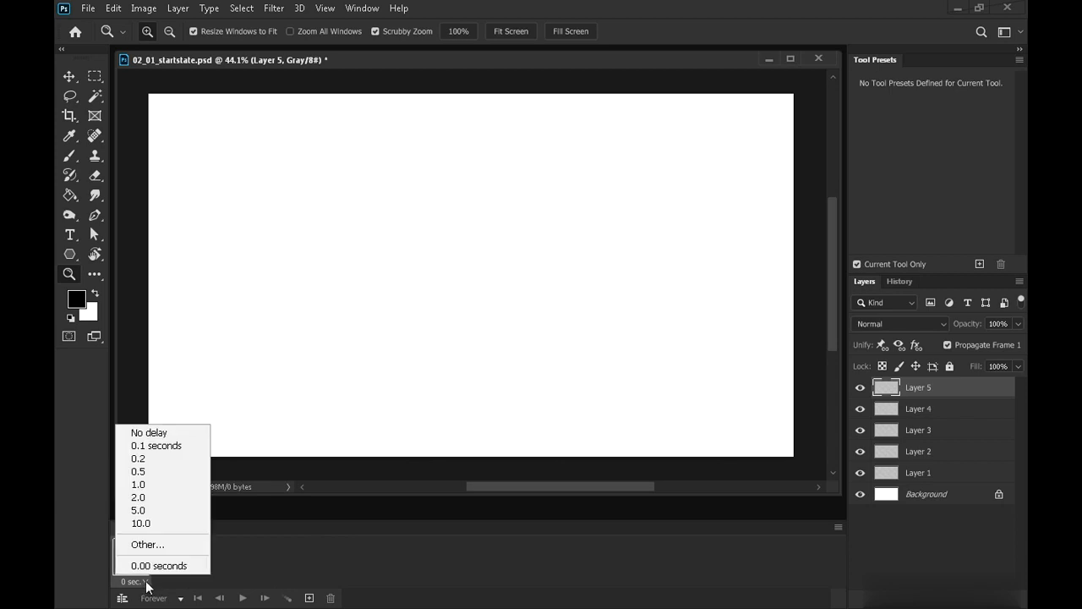
{"action": "left_click", "coordinate": [178, 445]}
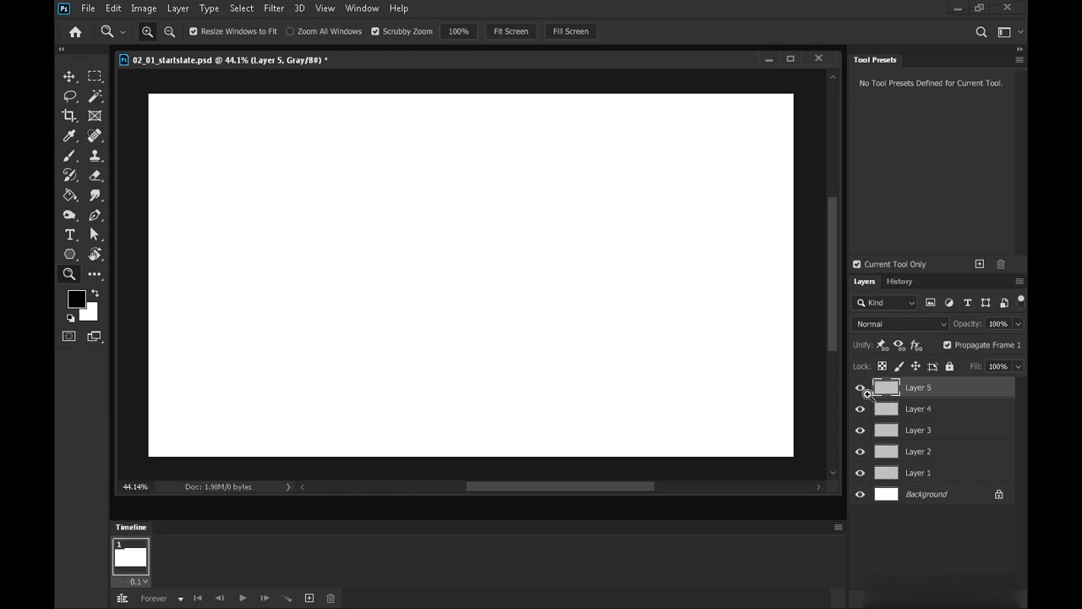
{"action": "left_click_drag", "start_coordinate": [860, 388], "coordinate": [860, 457]}
{"action": "left_click", "coordinate": [861, 477]}
{"action": "left_click", "coordinate": [919, 474]}
{"action": "left_click", "coordinate": [859, 476]}
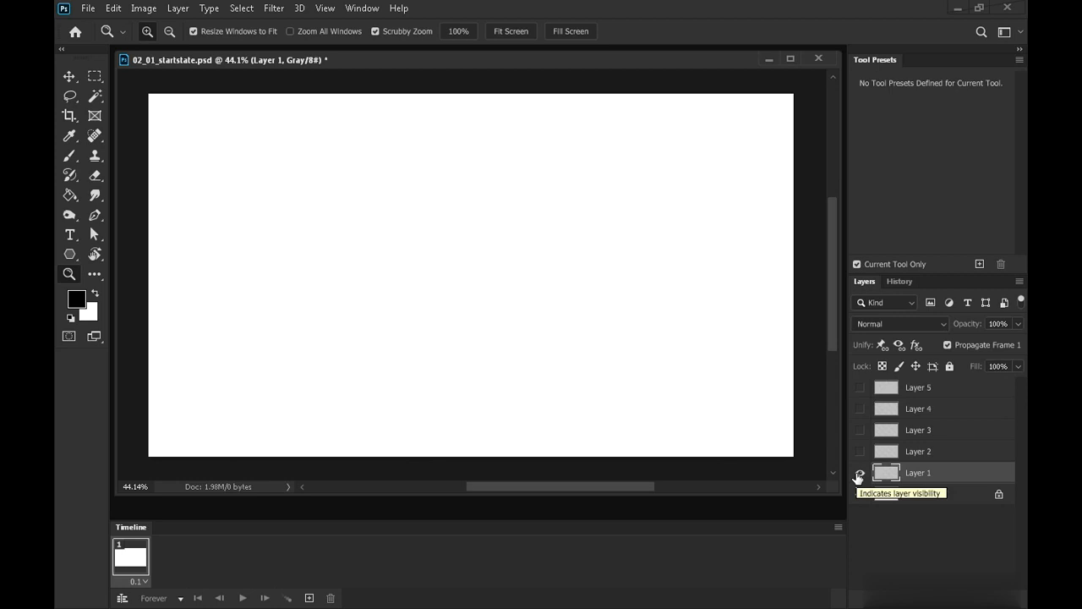
Brush a black S-curve on Layer 1 from the canvas's upper left to its lower middle, and add a second frame
{"action": "left_click", "coordinate": [70, 159]}
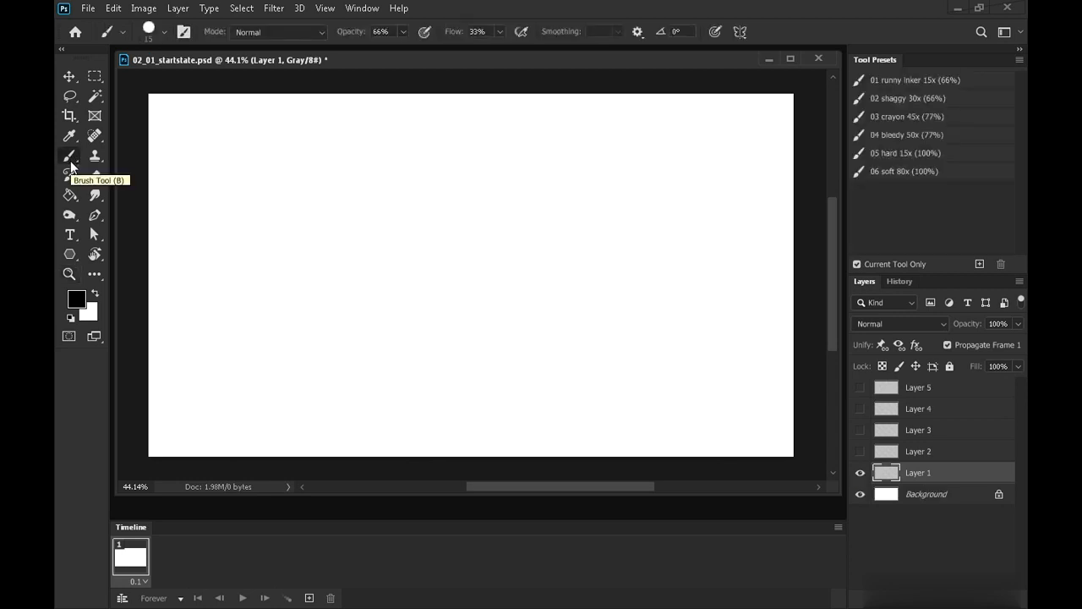
{"action": "mouse_move", "coordinate": [244, 160]}
{"action": "left_mouse_down"}
{"action": "mouse_move", "coordinate": [311, 246]}
{"action": "mouse_move", "coordinate": [508, 362]}
{"action": "mouse_move", "coordinate": [520, 387]}
{"action": "left_mouse_up"}
{"action": "left_click", "coordinate": [310, 598]}
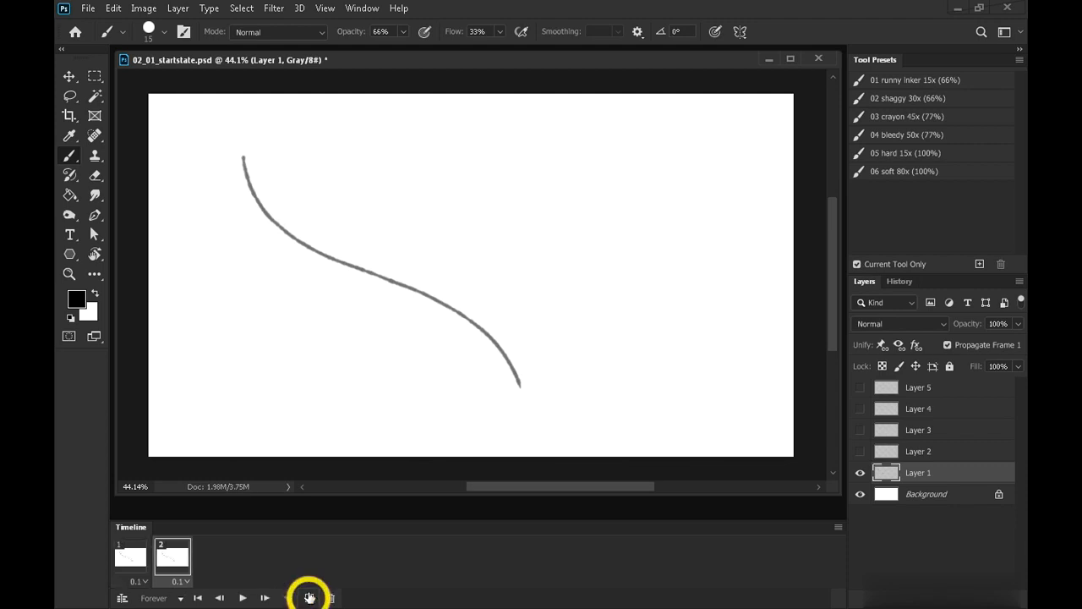
In frame 2, select and show Layer 2 and hide Layer 1
{"action": "left_click", "coordinate": [899, 451]}
{"action": "left_click", "coordinate": [861, 451]}
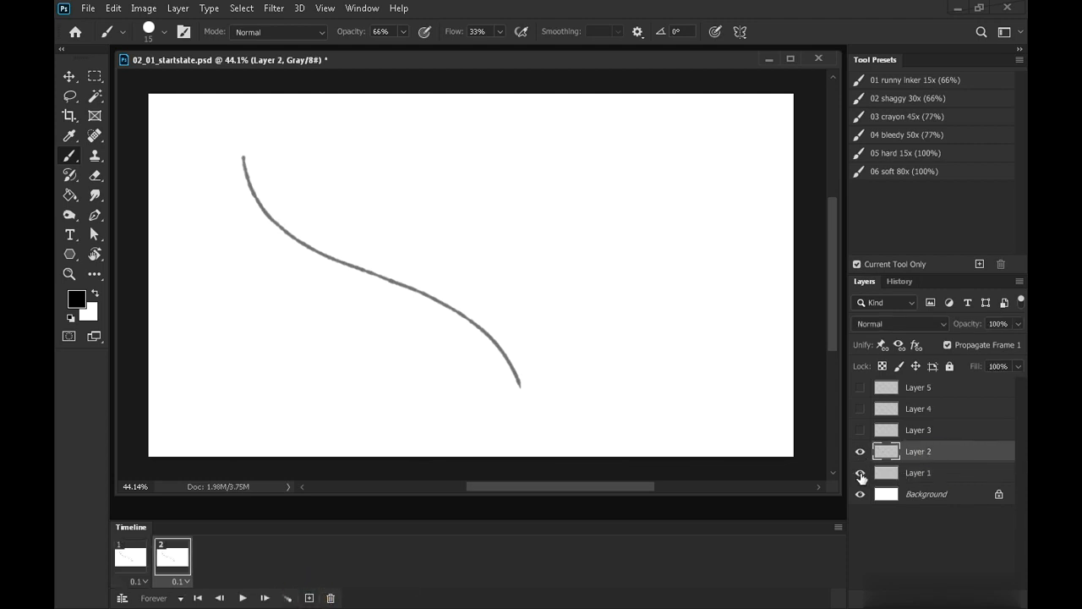
{"action": "left_click", "coordinate": [861, 477]}
Flip back and forth between frames 1 and 2 to compare them
{"action": "left_click", "coordinate": [127, 561]}
{"action": "left_click", "coordinate": [169, 564]}
{"action": "key", "text": "Left"}
{"action": "key", "text": "Right"}
{"action": "key", "text": "Left"}
{"action": "key", "text": "Right"}
{"action": "key", "text": "Left"}
{"action": "key", "text": "Right"}
{"action": "key", "text": "Left"}
{"action": "key", "text": "Right"}
{"action": "key", "text": "Left"}
{"action": "key", "text": "Right"}
In frame 2, show Layer 1 again as a drawing guide and lower its opacity to 26%
{"action": "left_click", "coordinate": [860, 473]}
{"action": "left_click", "coordinate": [924, 475]}
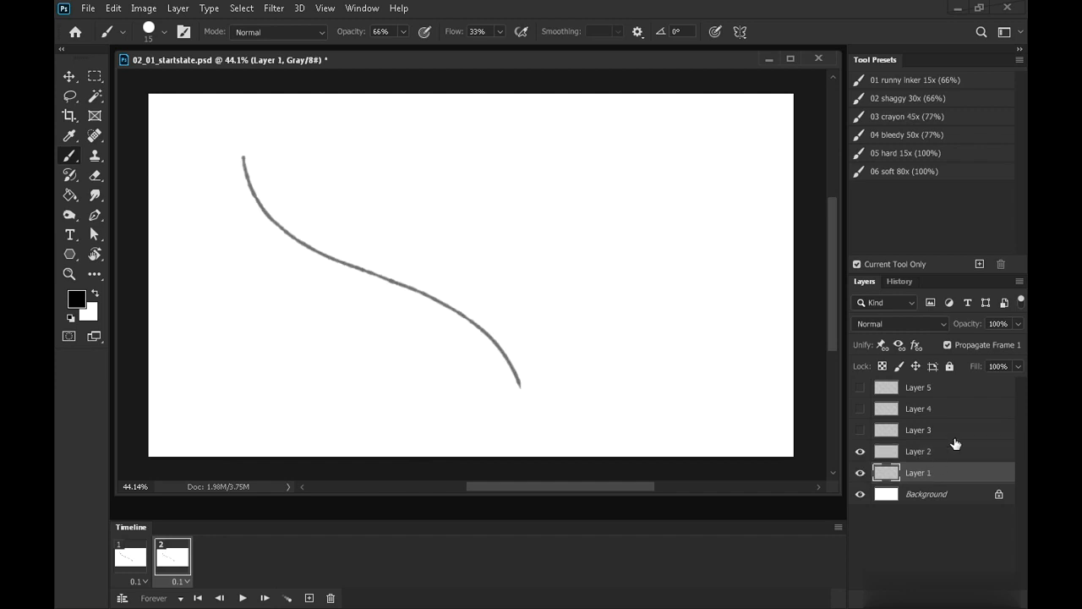
{"action": "left_click", "coordinate": [1019, 325]}
{"action": "left_click", "coordinate": [977, 342]}
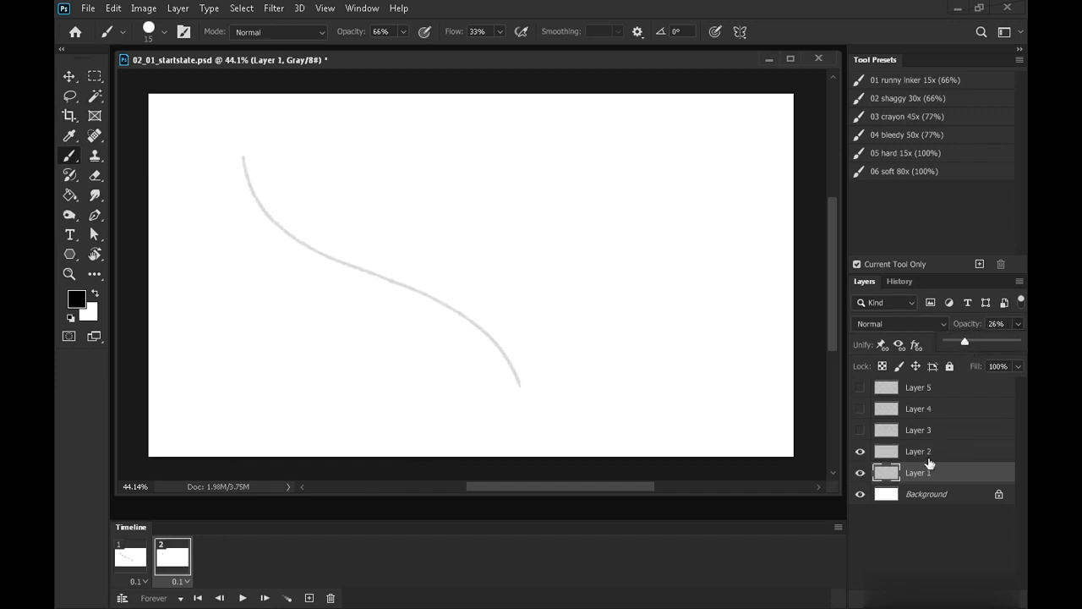
Brush an arc on Layer 2 in frame 2, ending at the base of the first curve, and compare it with frame 1
{"action": "left_click", "coordinate": [917, 448]}
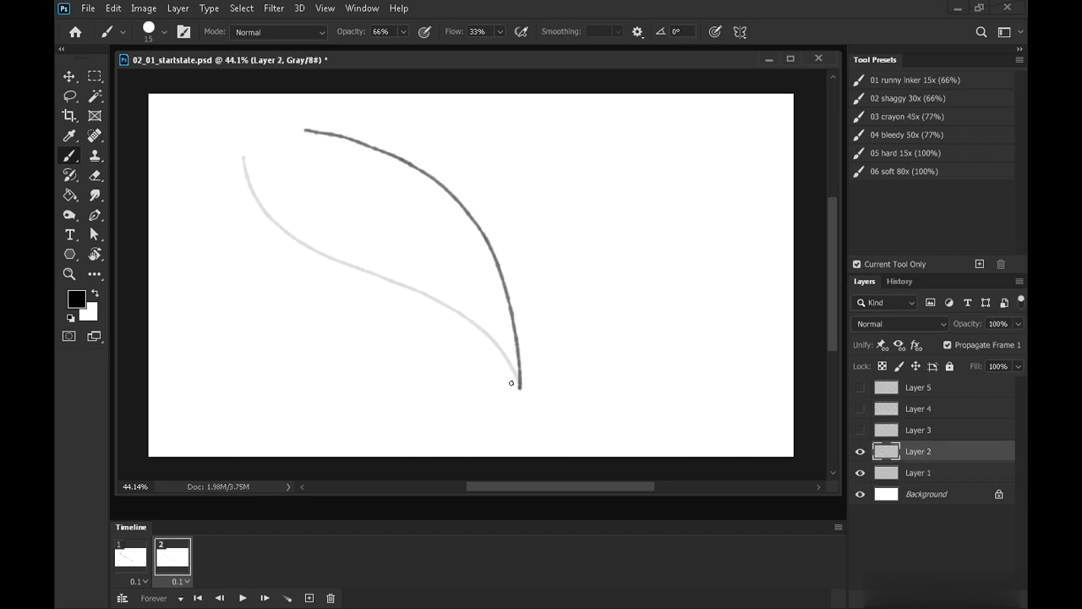
{"action": "key", "text": "Left"}
{"action": "key", "text": "Right"}
Hide Layer 1 in frame 2 and preview the animation
{"action": "left_click", "coordinate": [917, 475]}
{"action": "left_click", "coordinate": [860, 475]}
{"action": "key", "text": "Left"}
{"action": "key", "text": "space"}
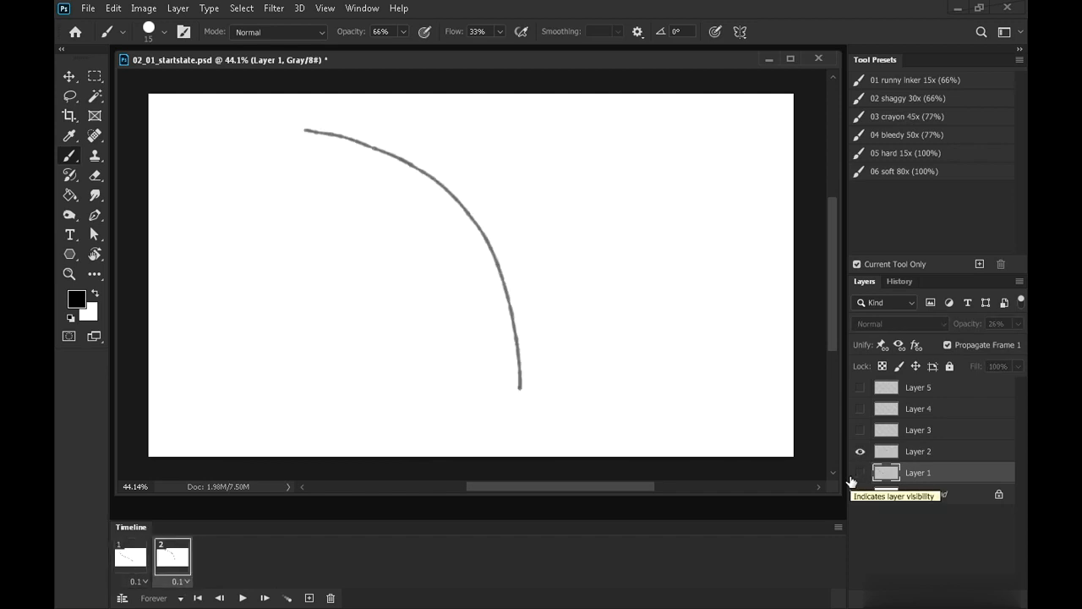
Add a third frame and make Layer 3 the visible, active layer in it, keeping Layer 2 as a guide
{"action": "left_click", "coordinate": [310, 598]}
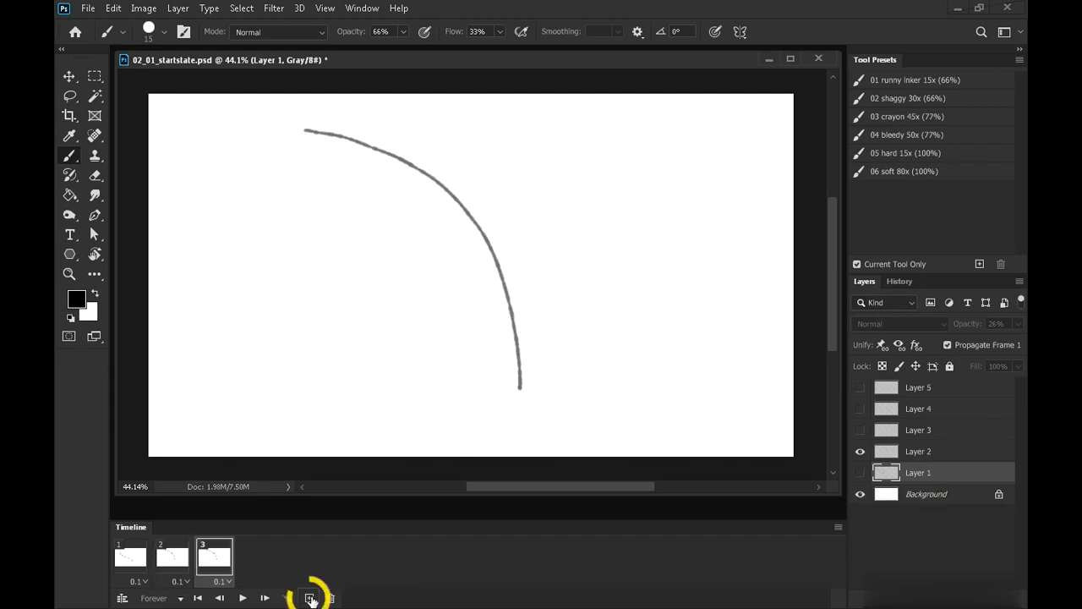
{"action": "left_click", "coordinate": [918, 430]}
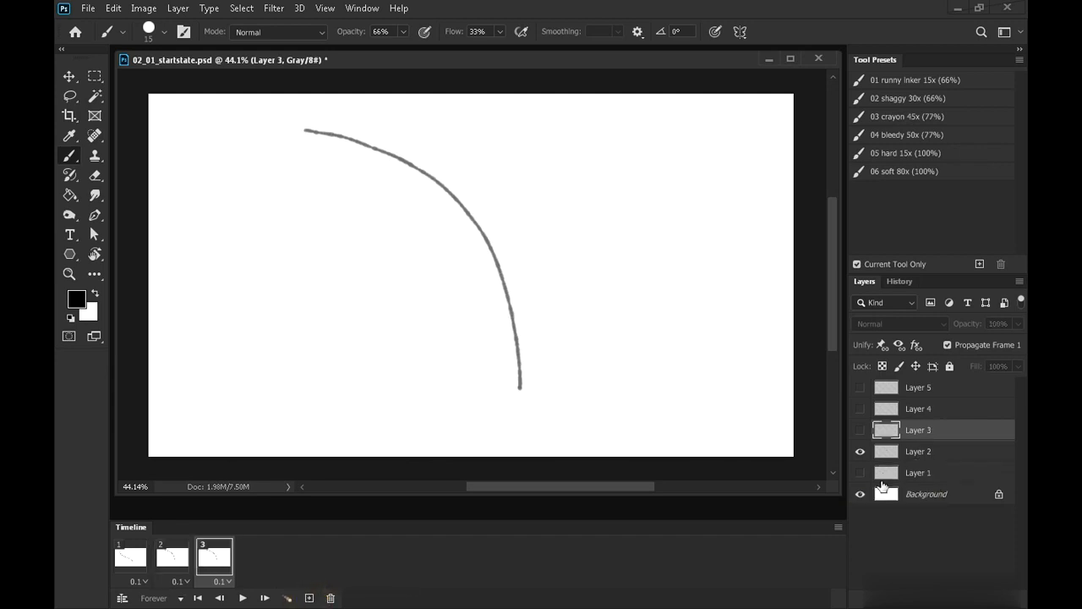
{"action": "left_click", "coordinate": [860, 430]}
Brush an arc bulging to the right on Layer 3, ending at the shared base point, and hide Layer 2
{"action": "mouse_move", "coordinate": [446, 121]}
{"action": "left_mouse_down"}
{"action": "mouse_move", "coordinate": [524, 145]}
{"action": "mouse_move", "coordinate": [573, 217]}
{"action": "mouse_move", "coordinate": [581, 286]}
{"action": "mouse_move", "coordinate": [569, 333]}
{"action": "mouse_move", "coordinate": [521, 391]}
{"action": "left_mouse_up"}
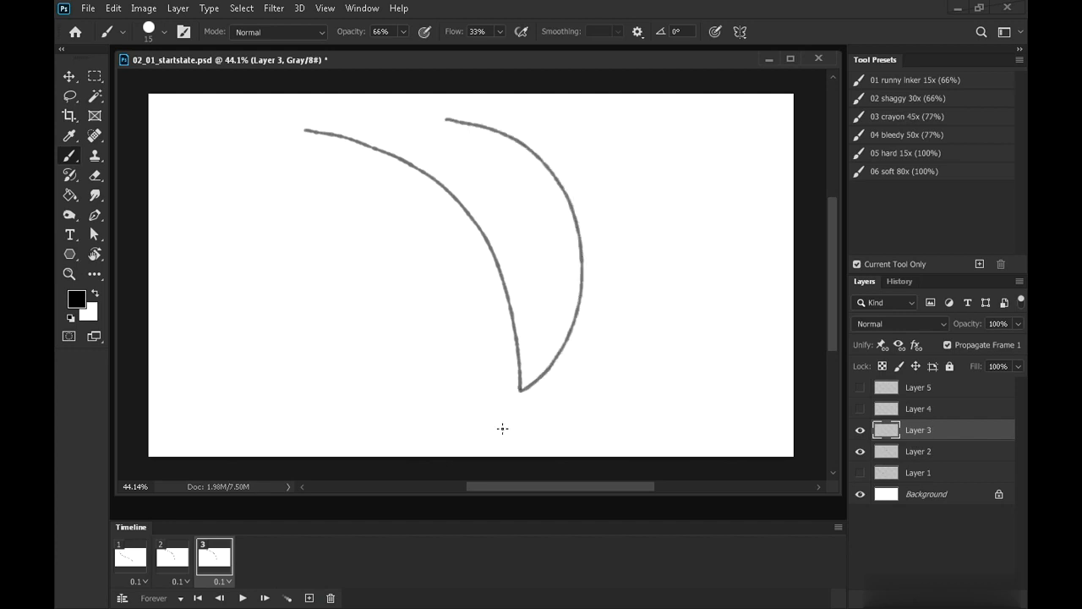
{"action": "left_click", "coordinate": [860, 451]}
{"action": "key", "text": "space"}
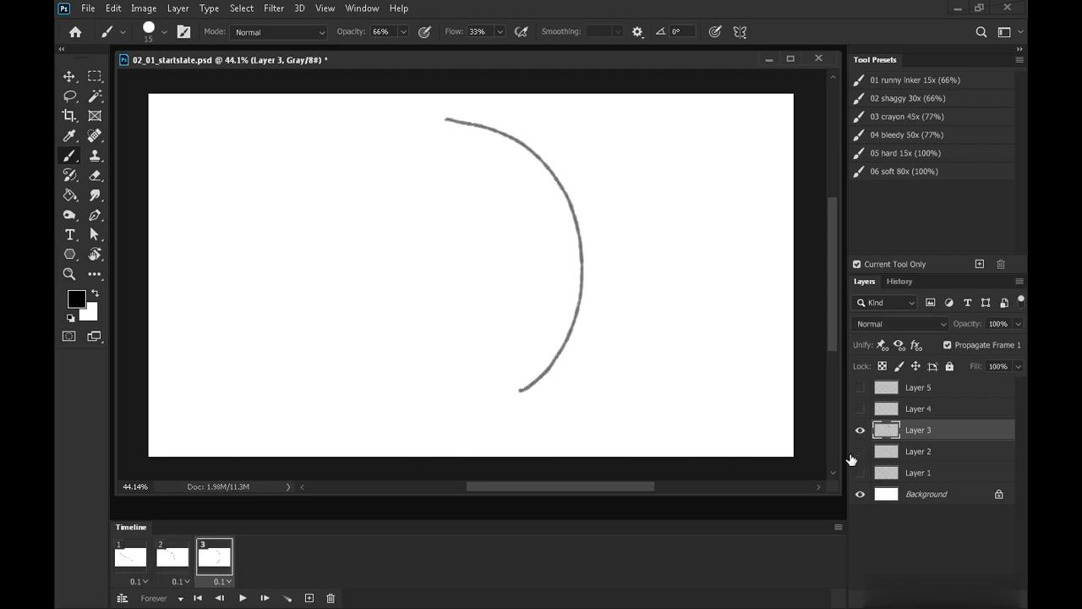
Add a fourth frame and make Layer 4 the visible, active layer in it, keeping Layer 3 as a guide
{"action": "left_click", "coordinate": [309, 598]}
{"action": "left_click", "coordinate": [895, 415]}
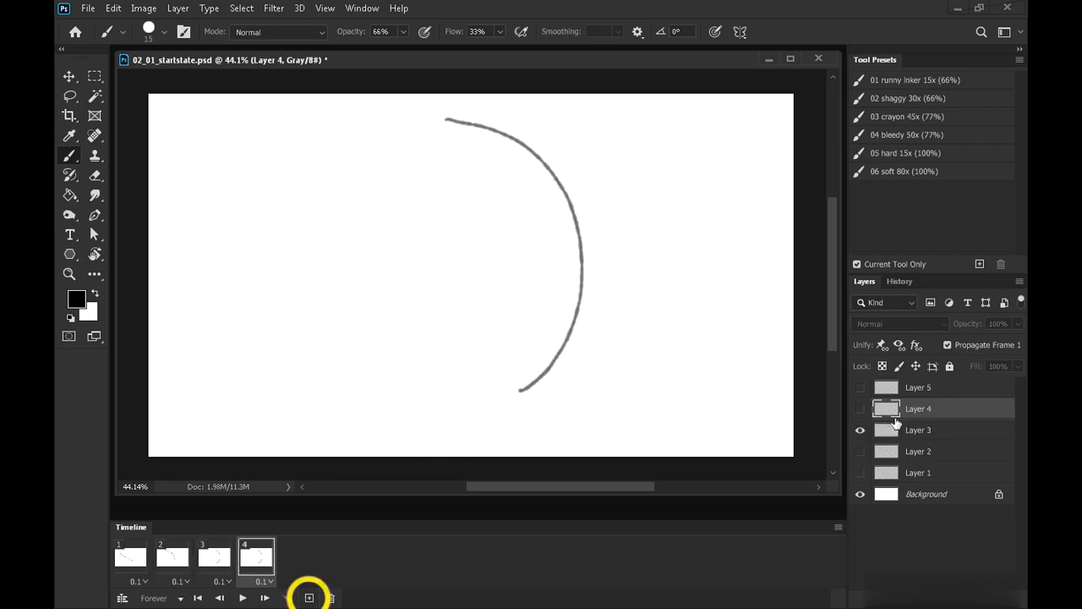
{"action": "left_click", "coordinate": [860, 408]}
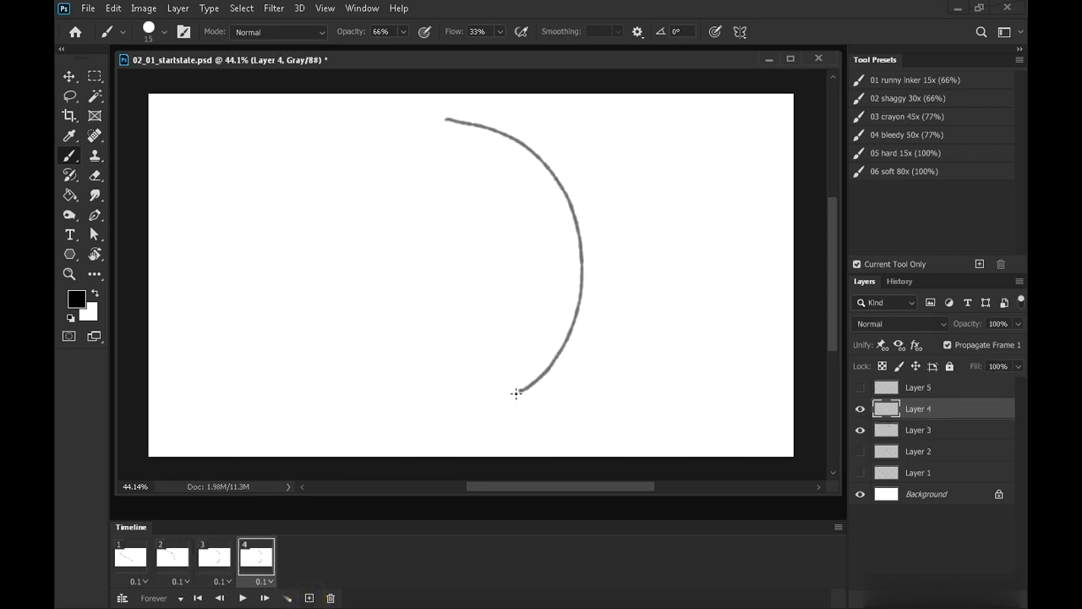
Brush an S-curve on Layer 4 from the base point to the canvas's upper right, hide Layer 3 and preview the animation
{"action": "mouse_move", "coordinate": [516, 393]}
{"action": "left_mouse_down"}
{"action": "mouse_move", "coordinate": [518, 309]}
{"action": "mouse_move", "coordinate": [696, 198]}
{"action": "mouse_move", "coordinate": [706, 159]}
{"action": "left_mouse_up"}
{"action": "key", "text": "space"}
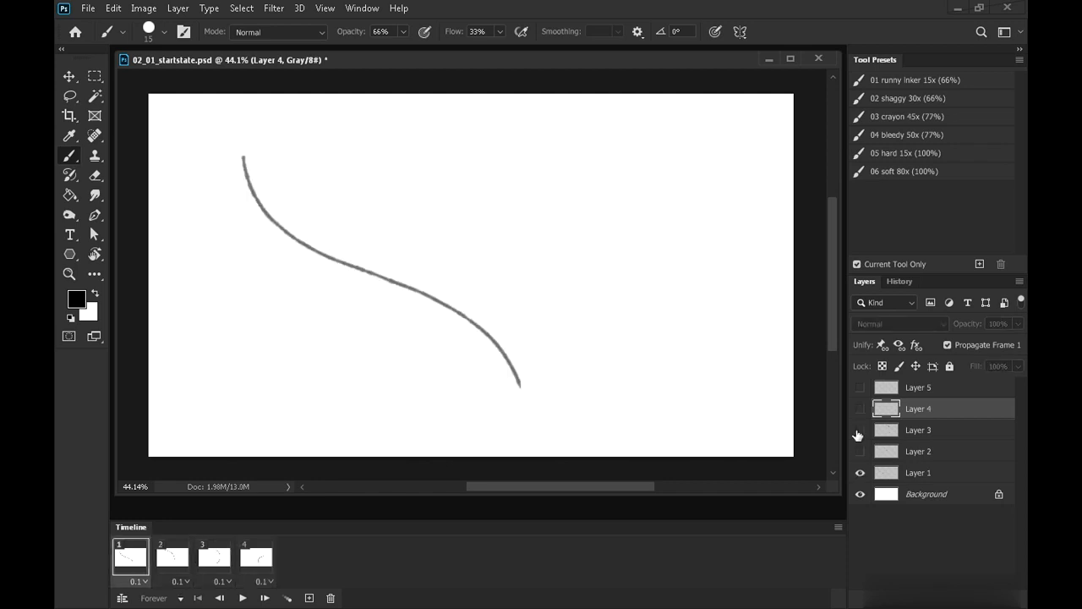
{"action": "key", "text": "space"}
Add a fifth frame and activate Layer 5 in it, with Layers 1 and 4 also visible as guides
{"action": "left_click", "coordinate": [309, 598]}
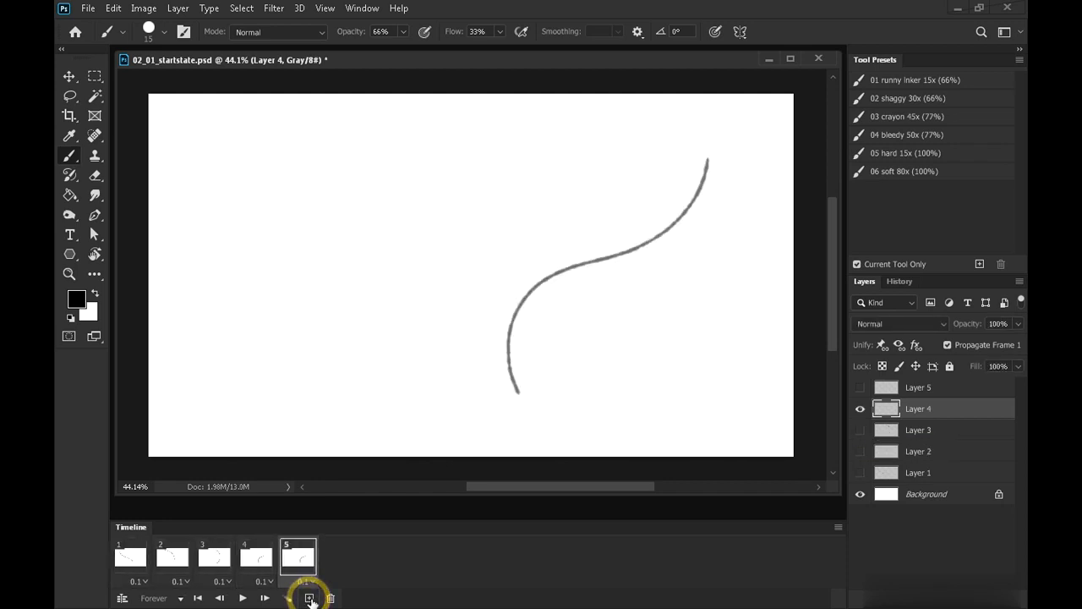
{"action": "left_click", "coordinate": [884, 387]}
{"action": "left_click", "coordinate": [861, 409]}
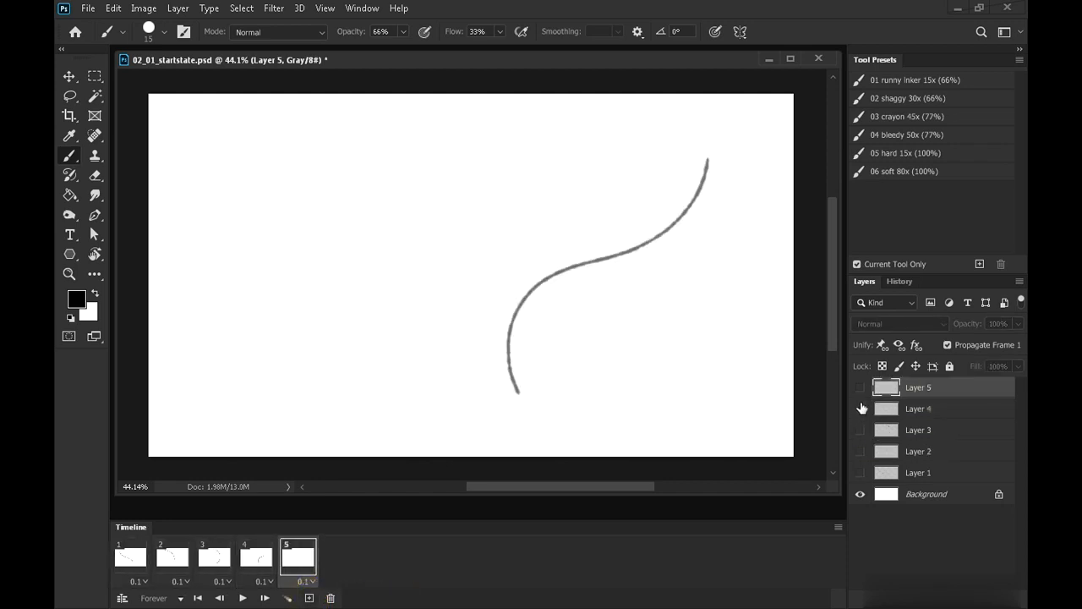
{"action": "left_click", "coordinate": [861, 387]}
{"action": "left_click", "coordinate": [861, 473]}
{"action": "left_click", "coordinate": [861, 410]}
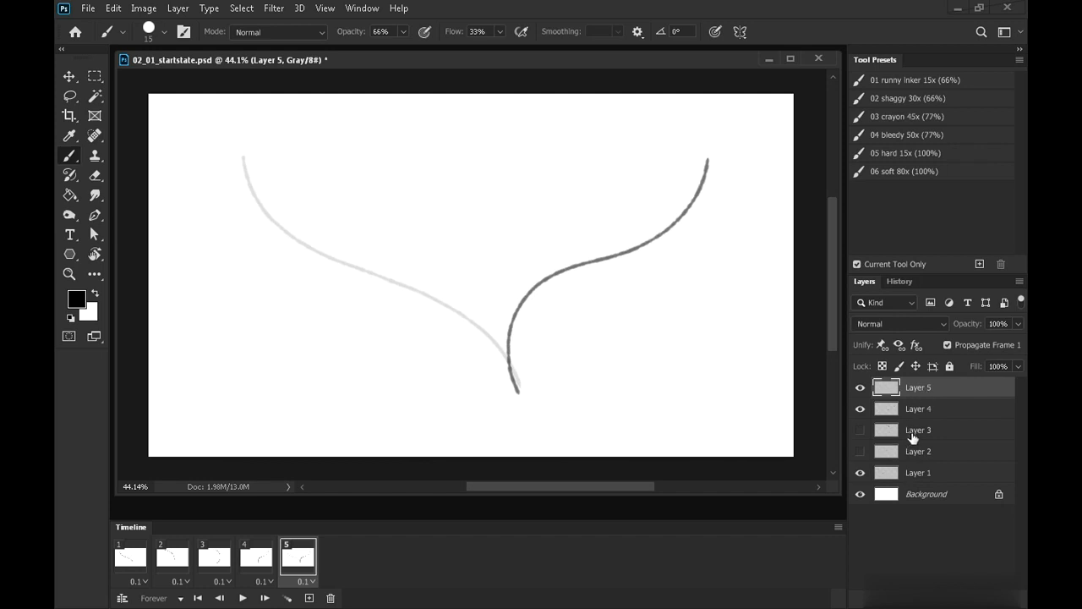
Brush a C-shaped curve bulging to the left on Layer 5 from the base point, and hide Layers 1 and 4
{"action": "mouse_move", "coordinate": [516, 390]}
{"action": "left_mouse_down"}
{"action": "mouse_move", "coordinate": [415, 284]}
{"action": "mouse_move", "coordinate": [577, 136]}
{"action": "left_mouse_up"}
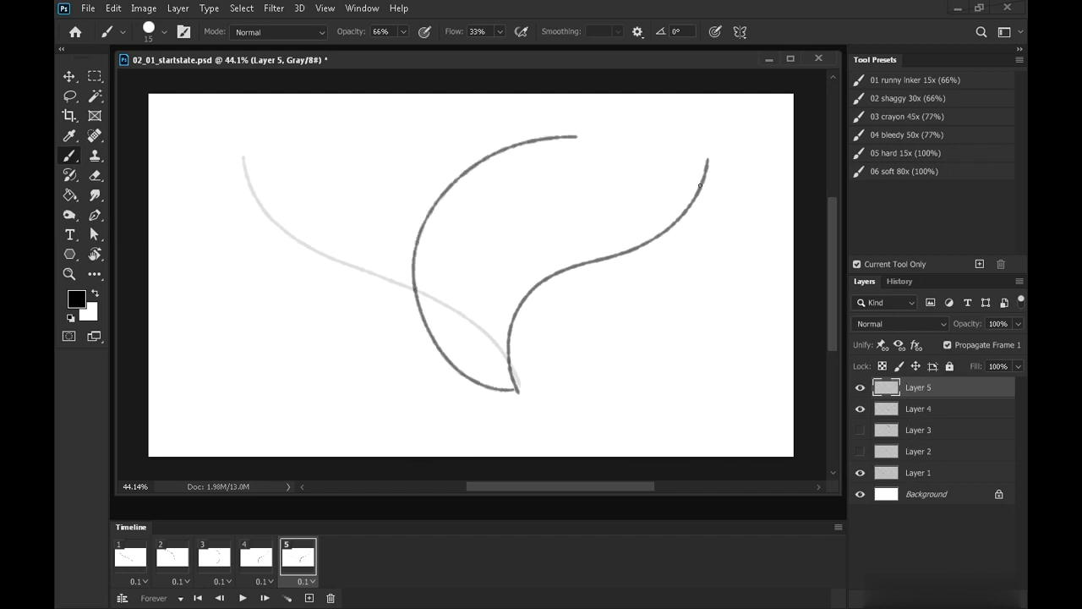
{"action": "left_click", "coordinate": [861, 473]}
{"action": "left_click", "coordinate": [861, 410]}
Play the five-frame animation to check its motion, and stop playback
{"action": "left_click", "coordinate": [136, 560]}
{"action": "key", "text": "Right"}
{"action": "key", "text": "space"}
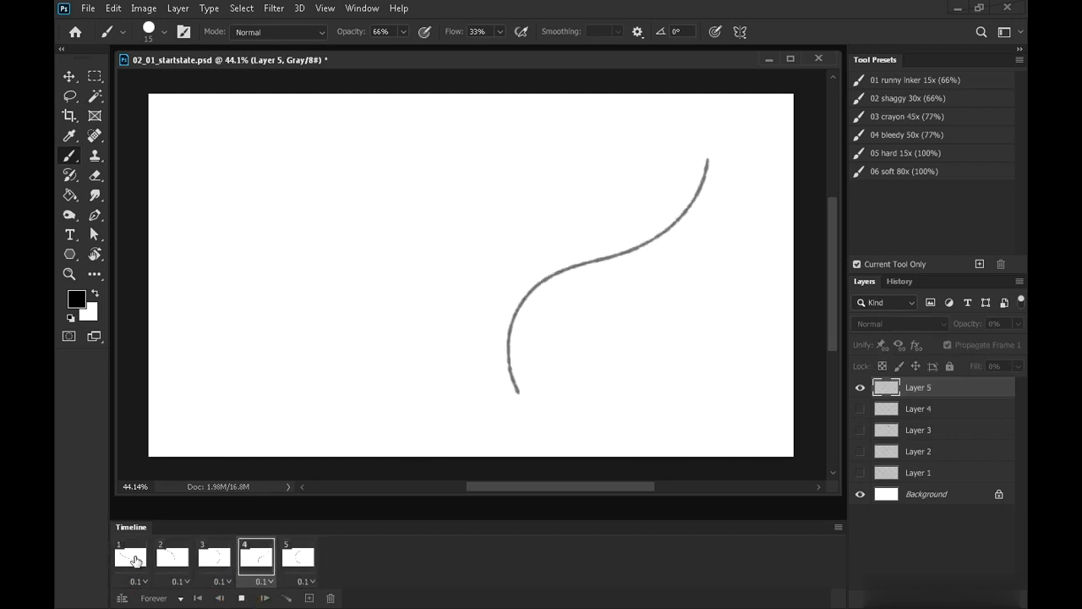
{"action": "left_click", "coordinate": [243, 599]}
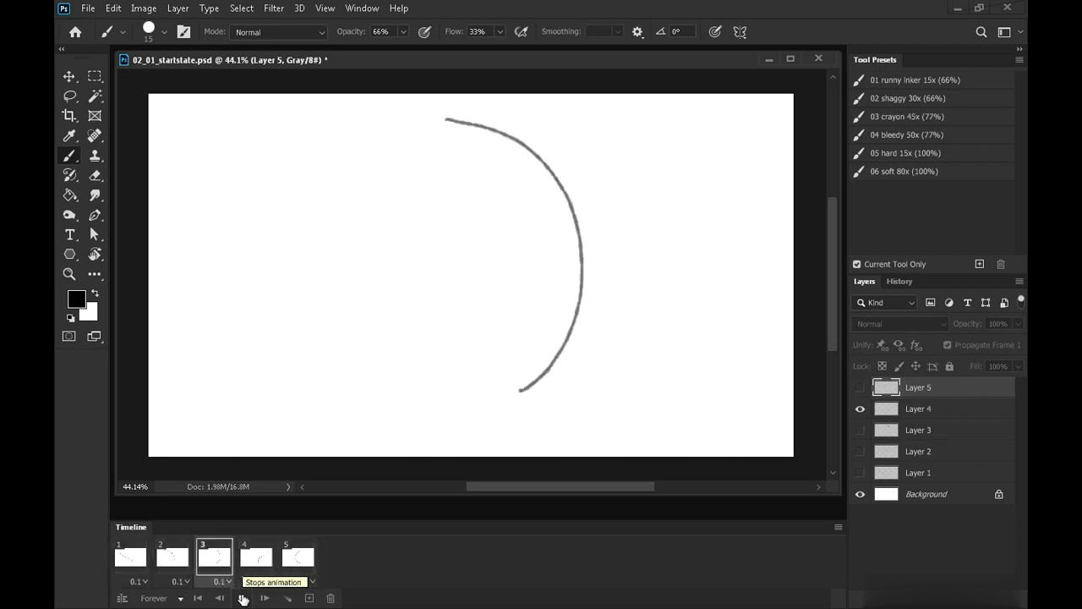
{"action": "left_click", "coordinate": [243, 599]}
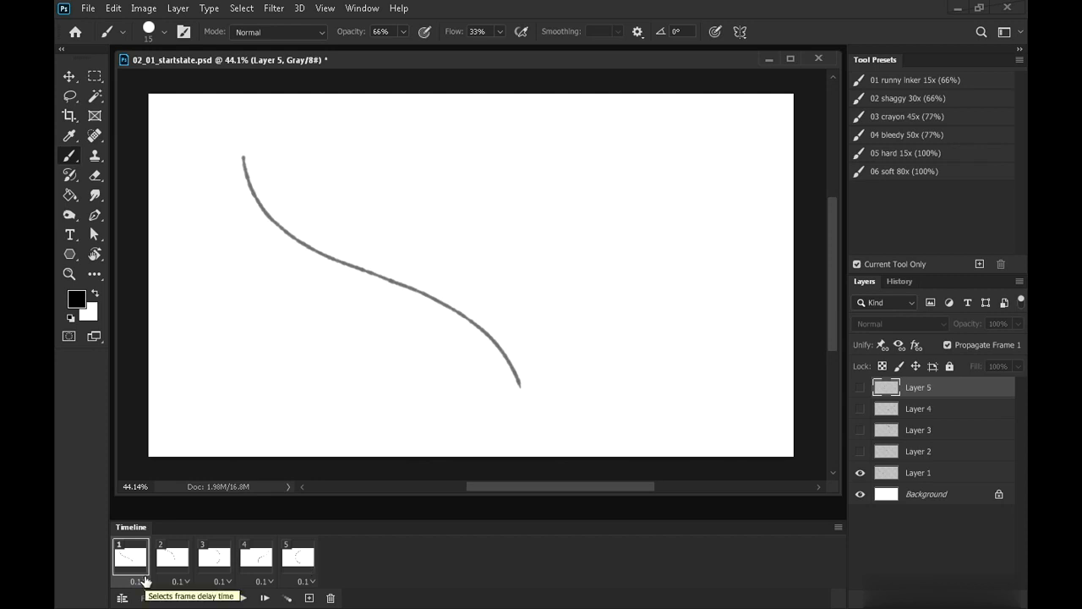
Set a custom delay of 0.04 seconds for frame 1
{"action": "left_click", "coordinate": [144, 580]}
{"action": "left_click", "coordinate": [177, 543]}
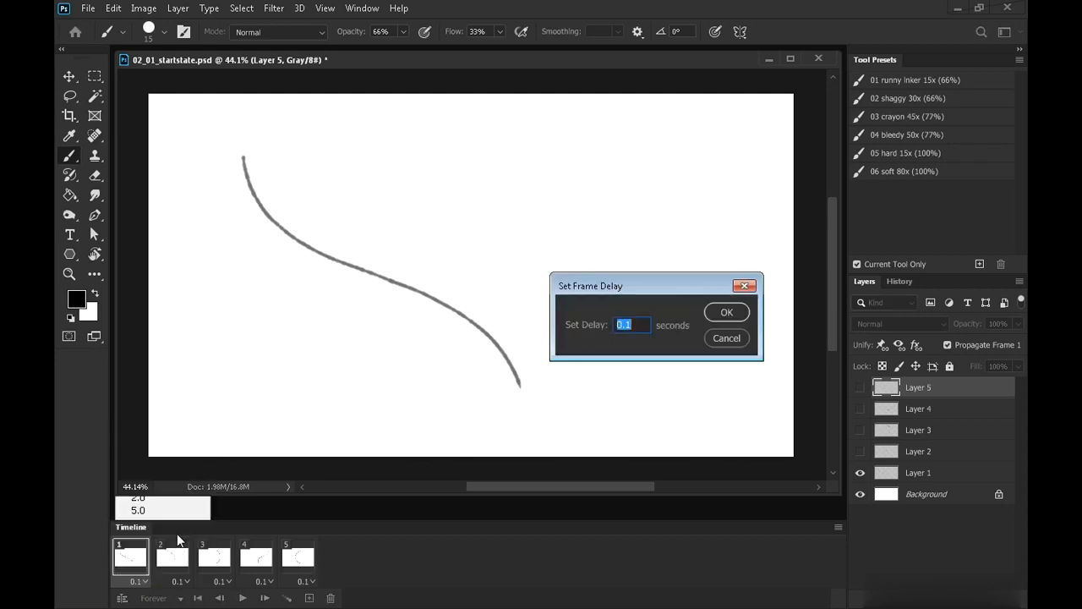
{"action": "left_click_drag", "start_coordinate": [636, 327], "coordinate": [629, 326]}
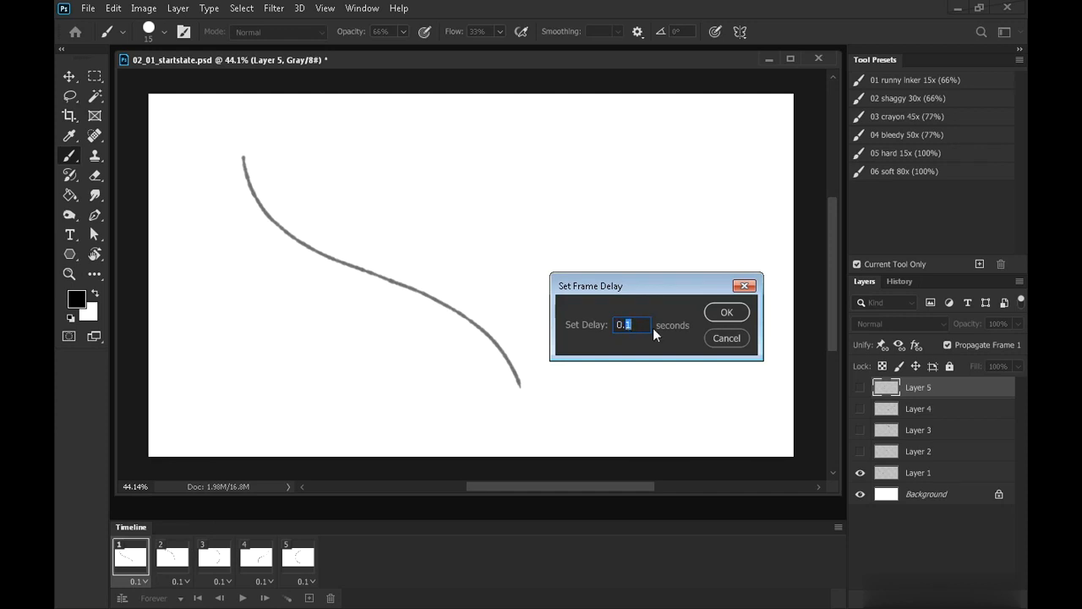
{"action": "type", "text": "04"}
{"action": "left_click", "coordinate": [727, 312]}
Set the delay of frames 2 to 5 together to 0.04 seconds
{"action": "left_click", "coordinate": [174, 561]}
{"action": "left_click", "coordinate": [300, 574], "text": "shift"}
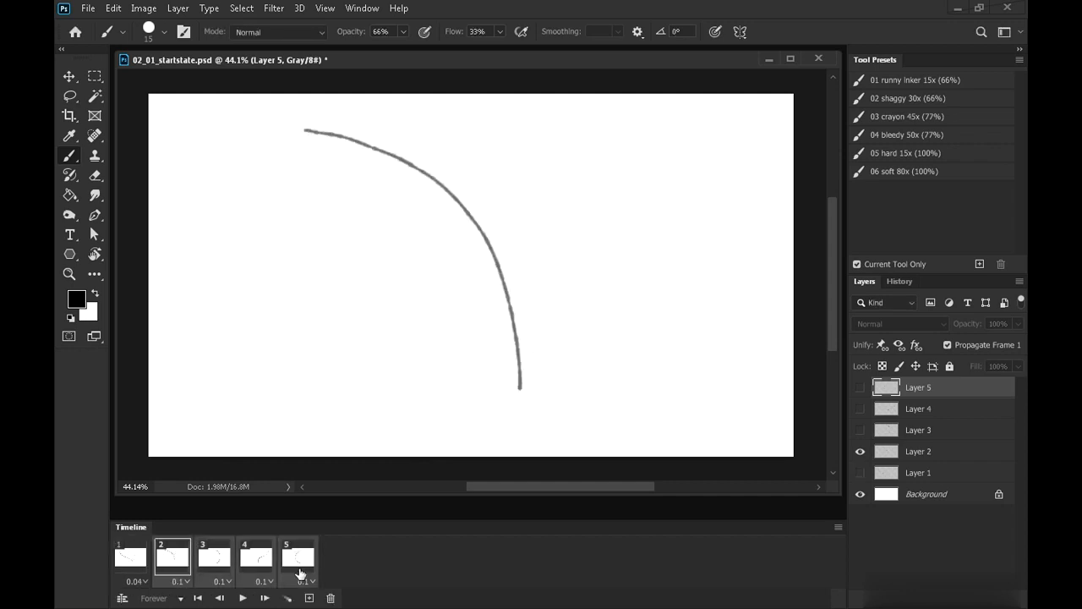
{"action": "left_click", "coordinate": [306, 581]}
{"action": "left_click", "coordinate": [338, 545]}
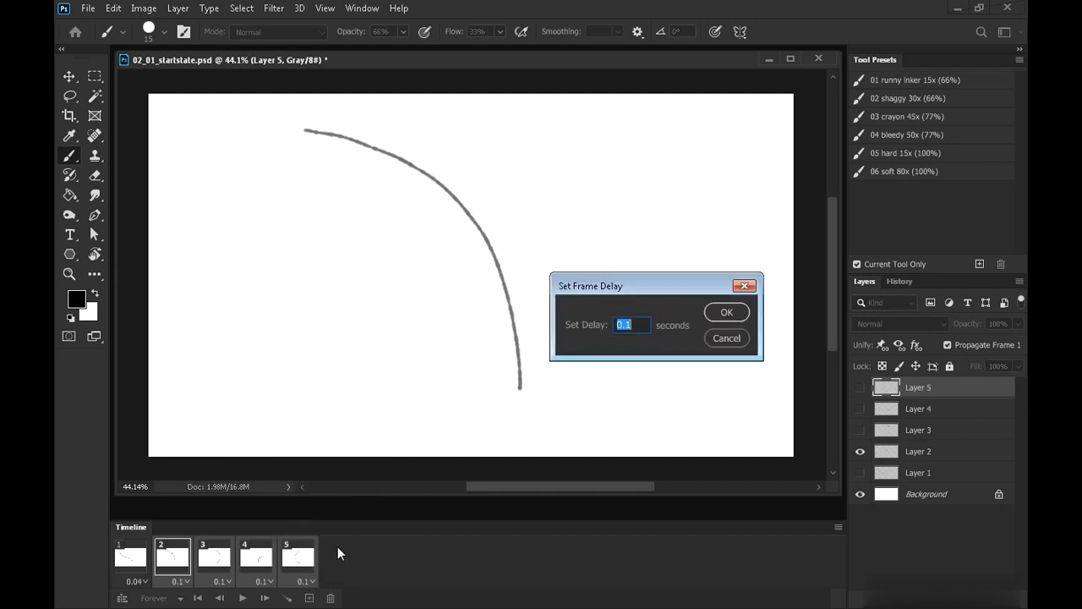
{"action": "type", "text": ".04"}
{"action": "key", "text": "Return"}
Go through frames 1 to 5 one by one and play the animation at its new speed
{"action": "left_click", "coordinate": [134, 559]}
{"action": "left_click", "coordinate": [180, 561]}
{"action": "left_click", "coordinate": [224, 561]}
{"action": "left_click", "coordinate": [266, 562]}
{"action": "left_click", "coordinate": [298, 559]}
{"action": "key", "text": "space"}
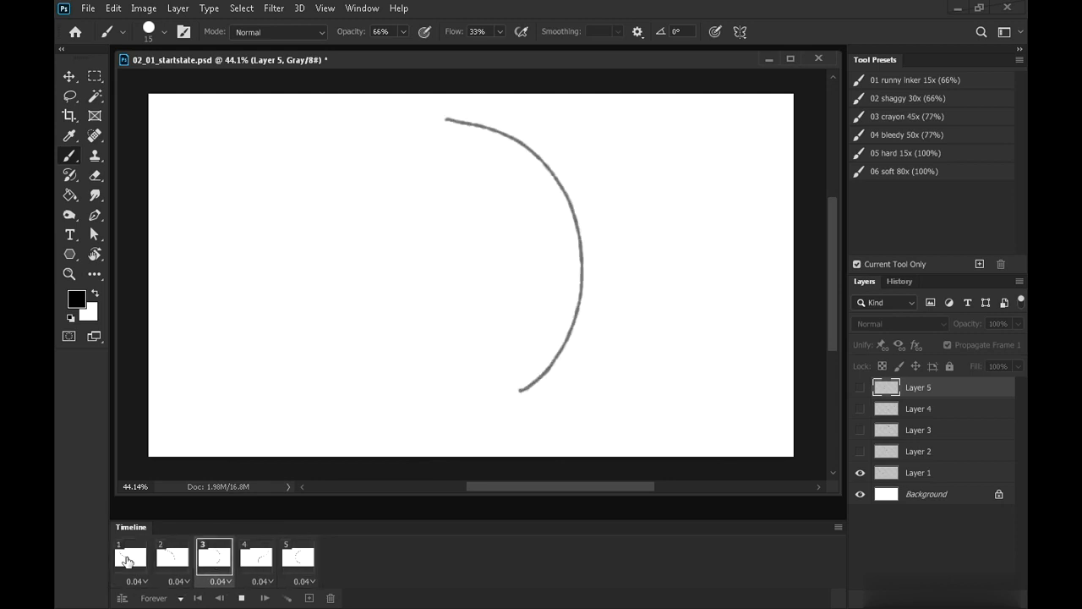
{"action": "key", "text": "space"}
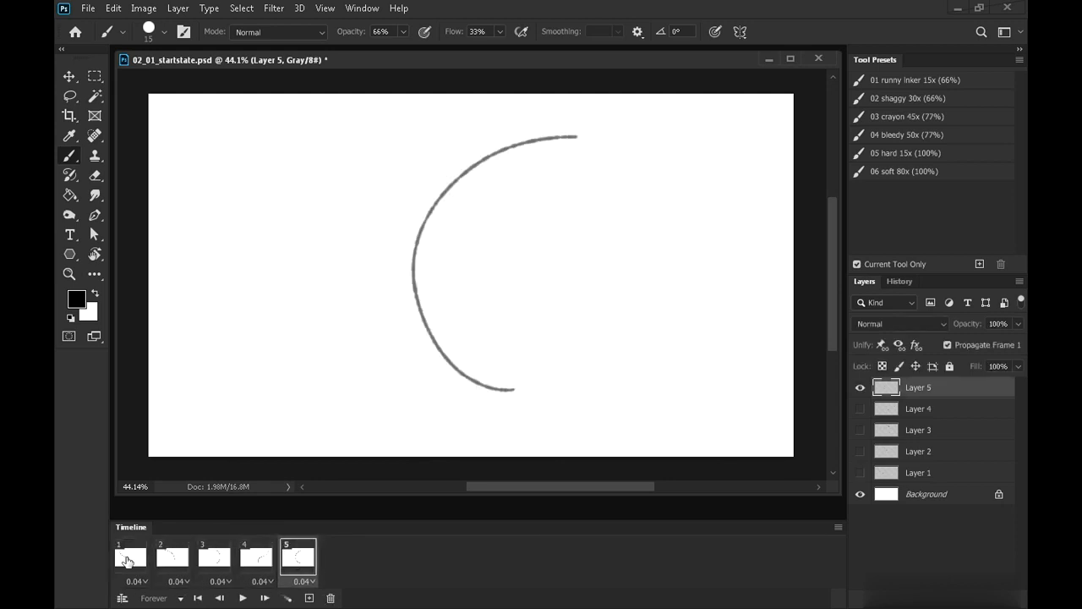